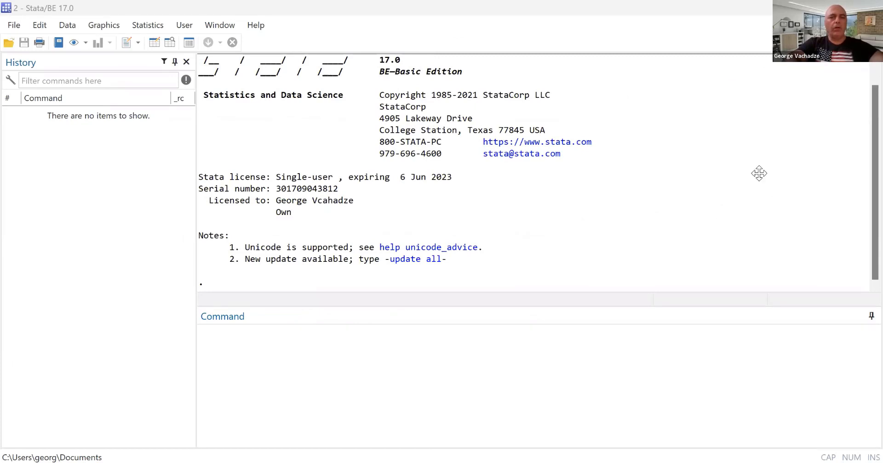
- Load the Stock_Price_Data.dta dataset
left_click(13, 28)
left_click(33, 42)
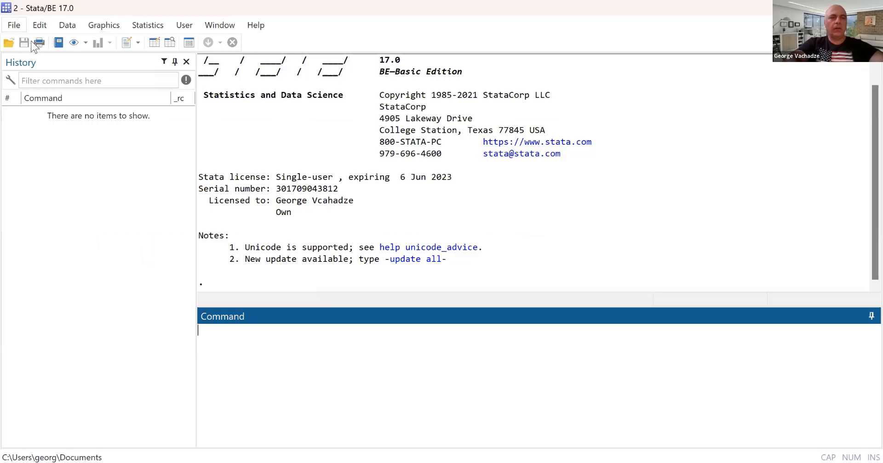
left_click(395, 152)
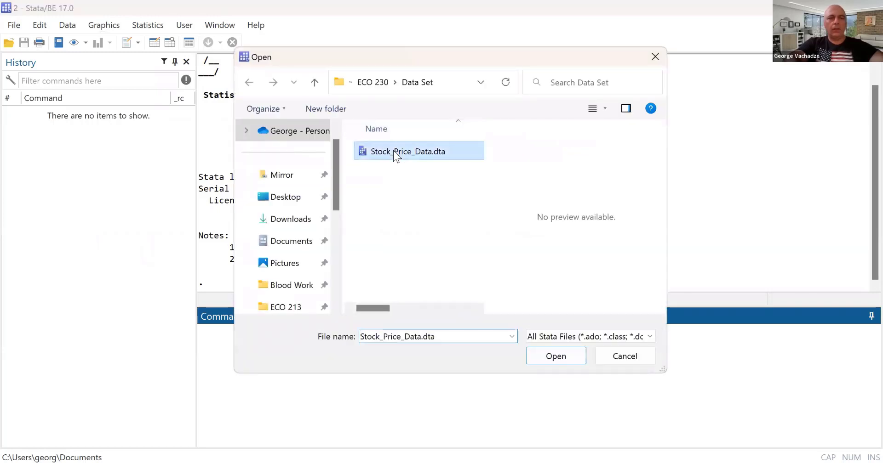
key("Return")
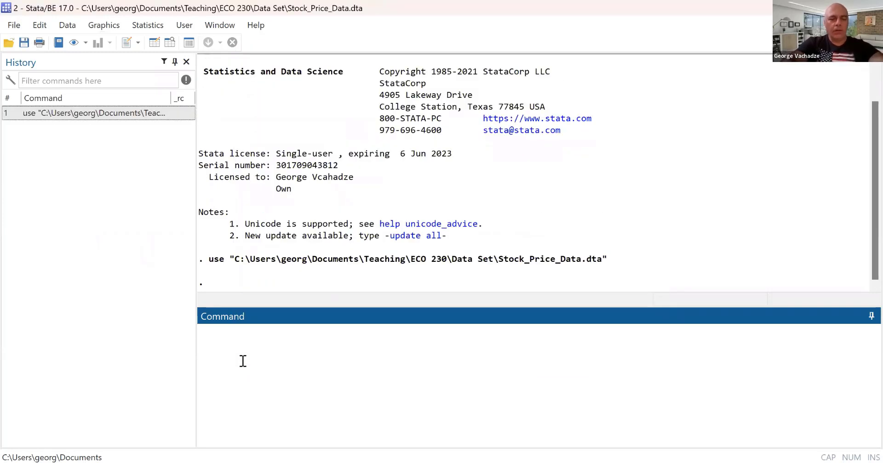
- Generate g_SP500 = SP500/SP500[_n-1]-1 as the daily S&P 500 growth rate
type("gen")
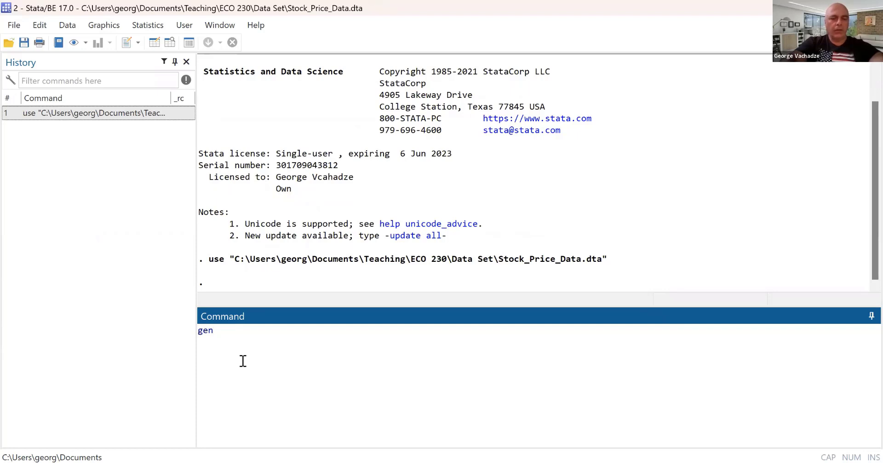
type(" g_")
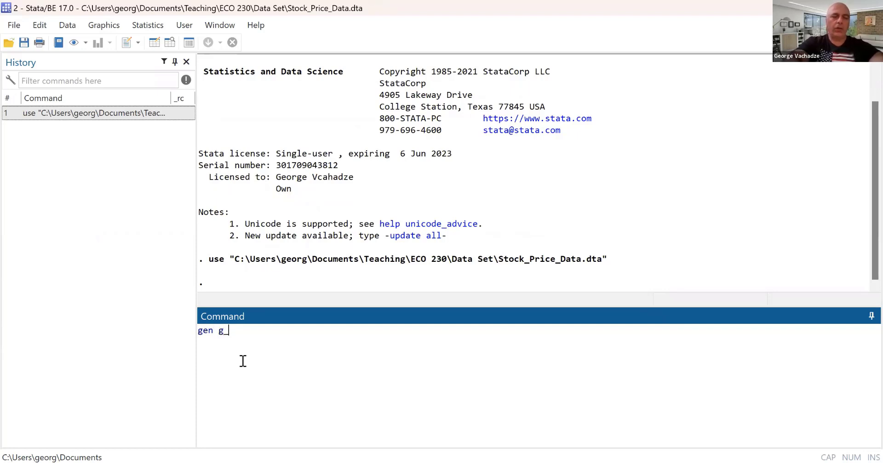
type("SP500")
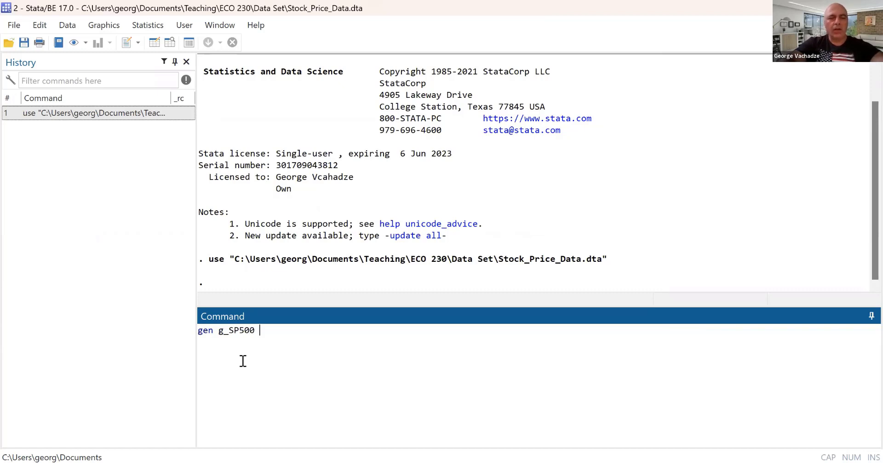
type(" =")
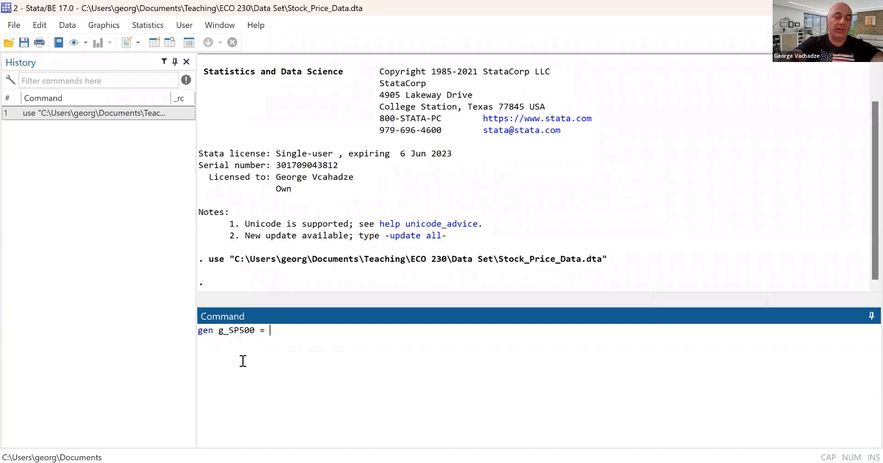
type("S")
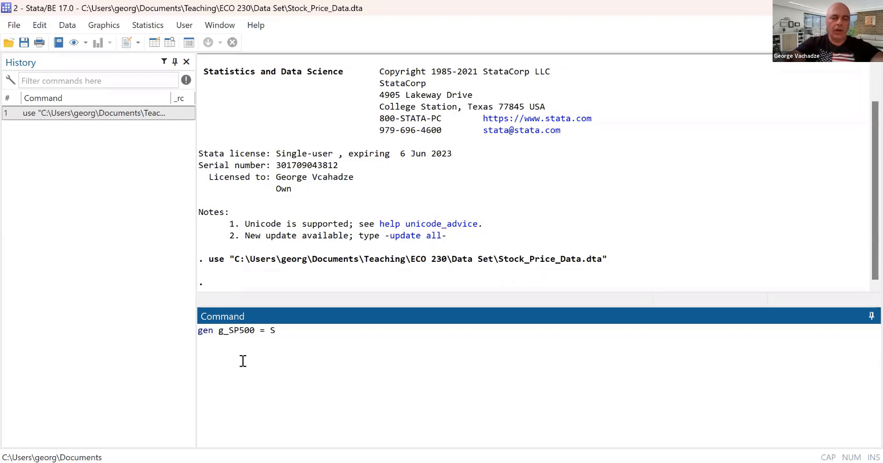
type("P500")
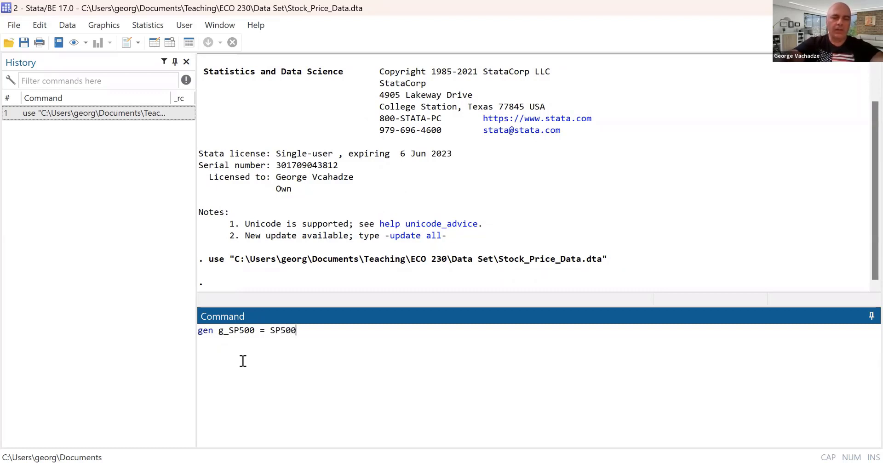
type("/SP")
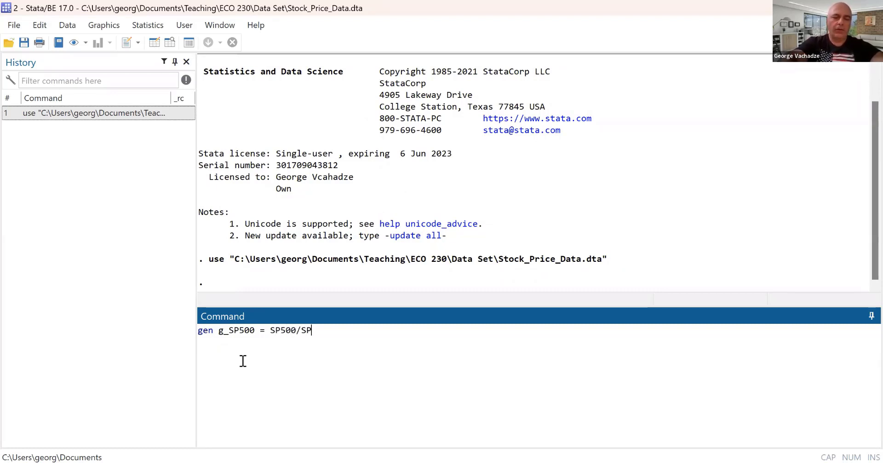
type("50")
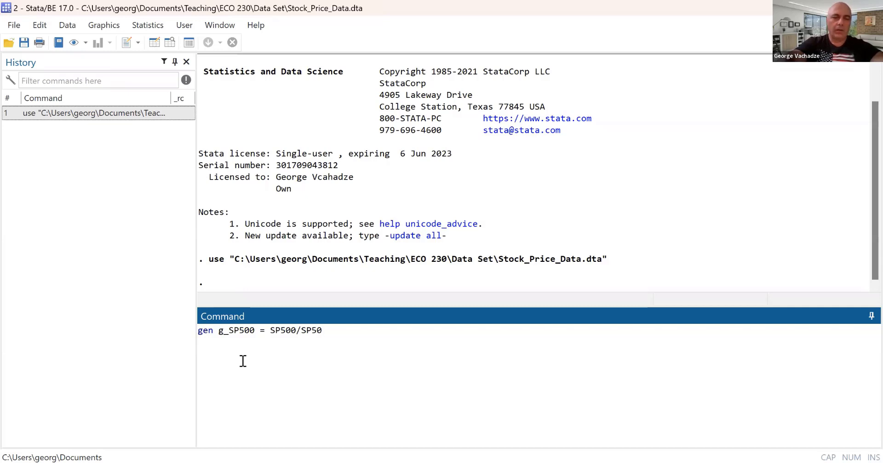
type("0[]")
key("Left")
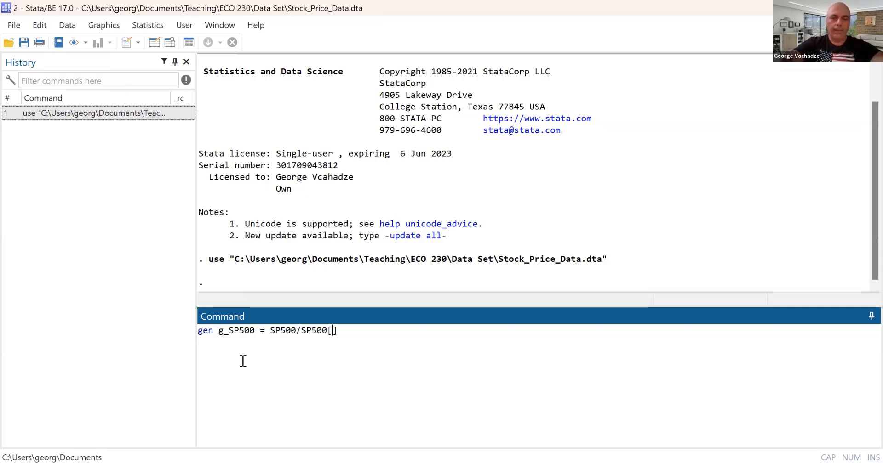
type("_n-1]-1")
key("Return")
type("drop")
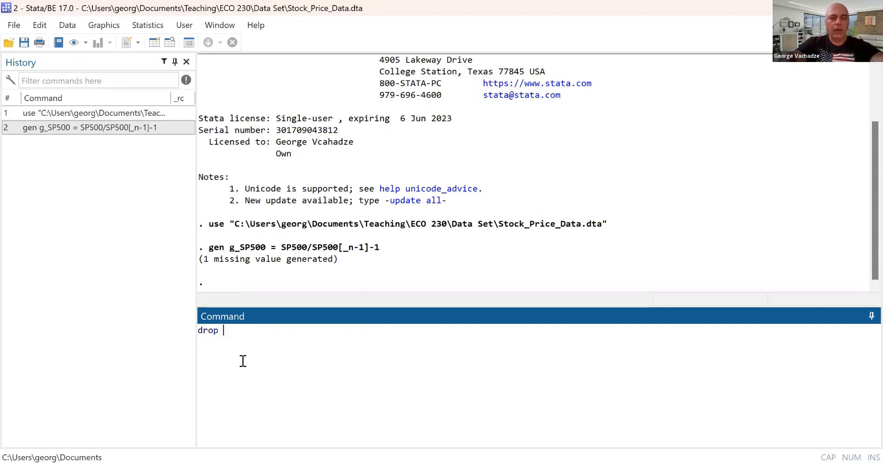
- Run drop if g_SP500<= 0, removing 118 non-positive growth days
type("if g")
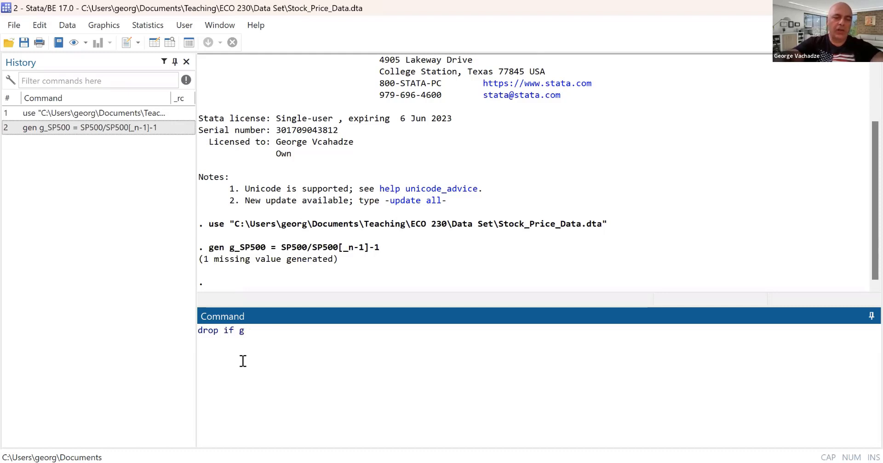
type("_")
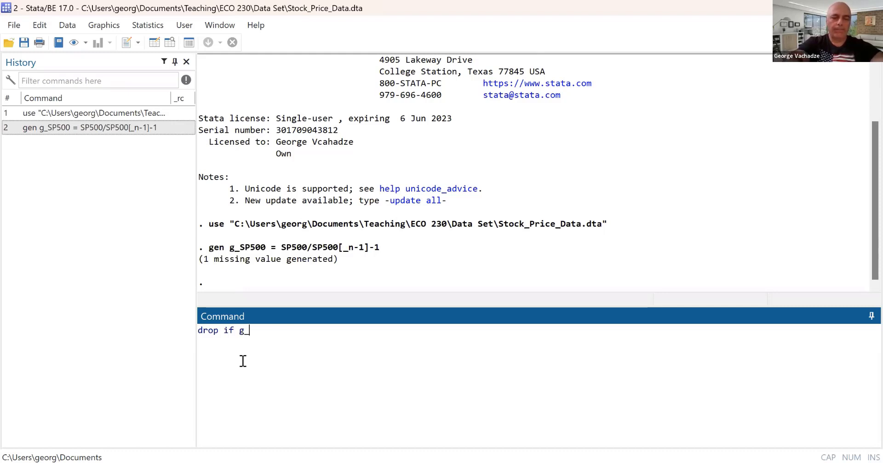
type("SP500")
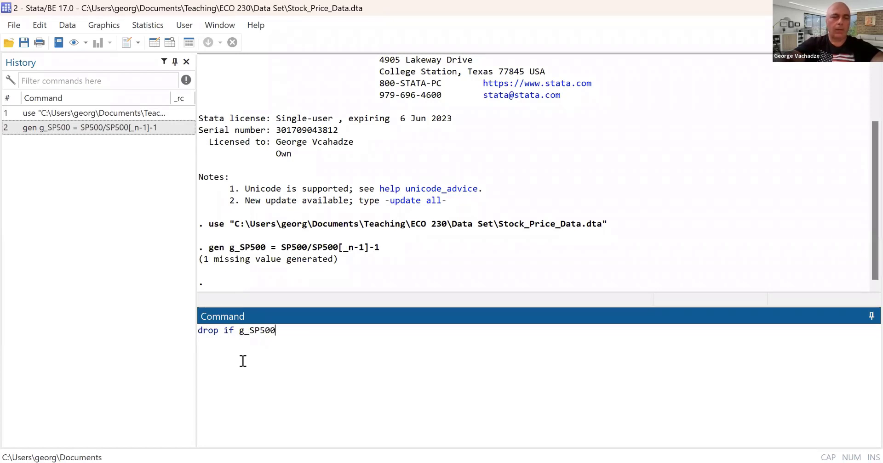
type("<= 0")
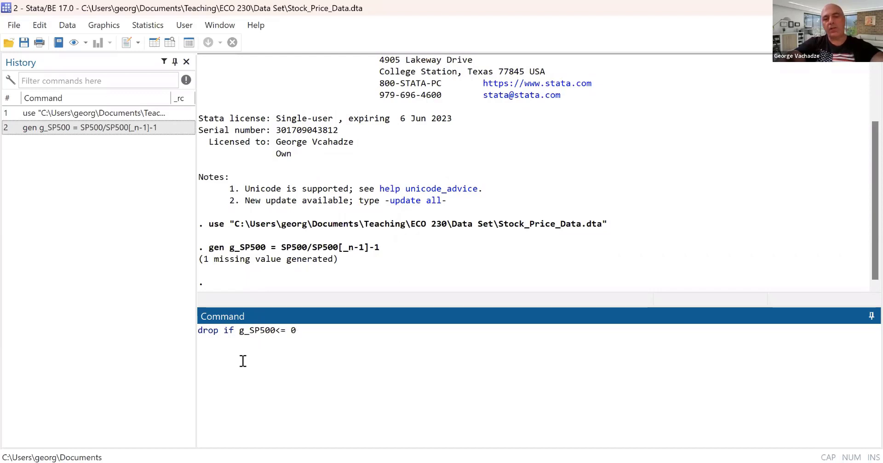
key("Return")
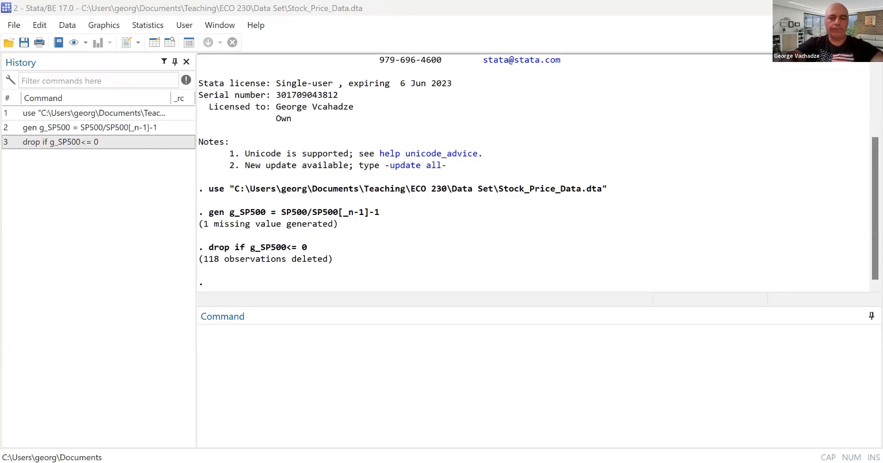
- Create the weekday variable with gen weekday = dow(Date)
left_click(402, 376)
type("gen weekday = dow(Date)")
key("Return")
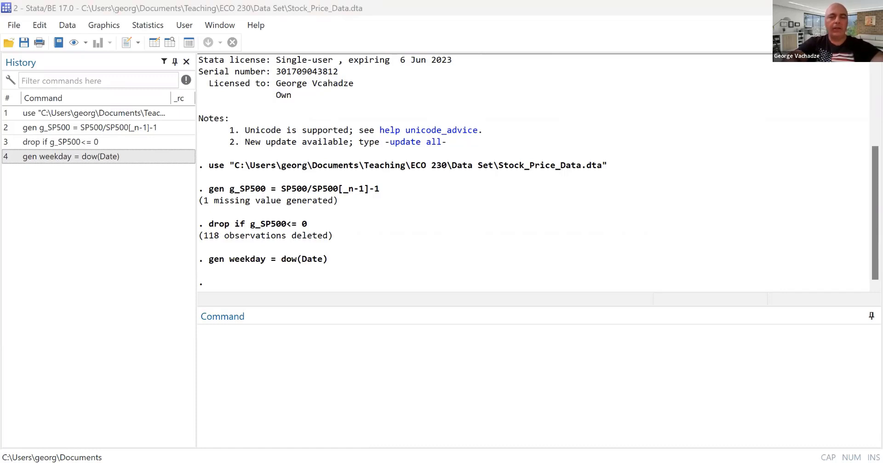
- Enter csgof weekday, expperc(20, 20, 20, 20, 20) without running it, highlighting the expected percentages
left_click(357, 364)
type("csgof weekday, expperc(20, 20, 20, 20, 20)")
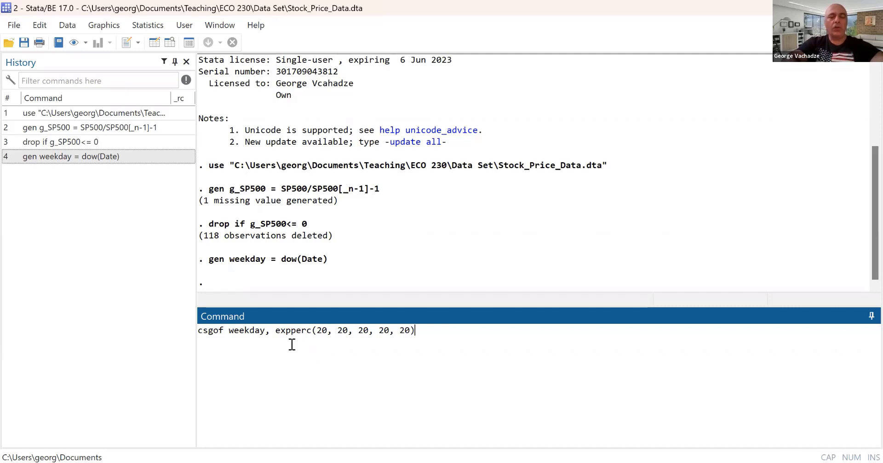
left_click(277, 332, "shift")
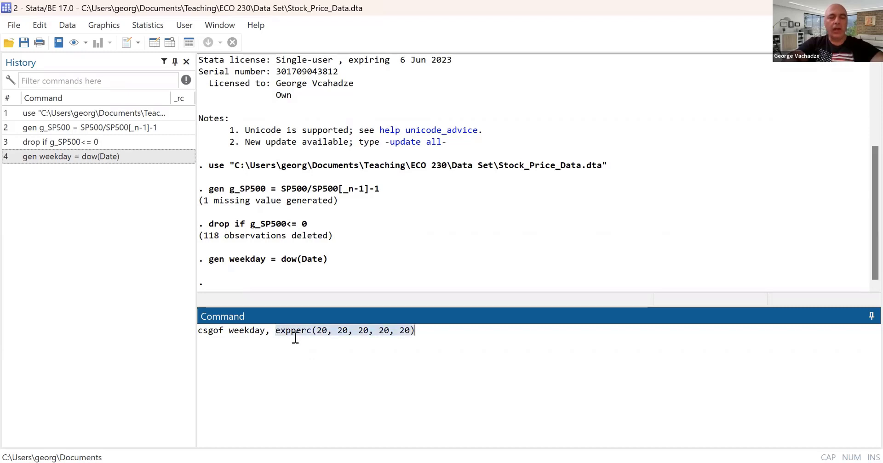
left_click(336, 336)
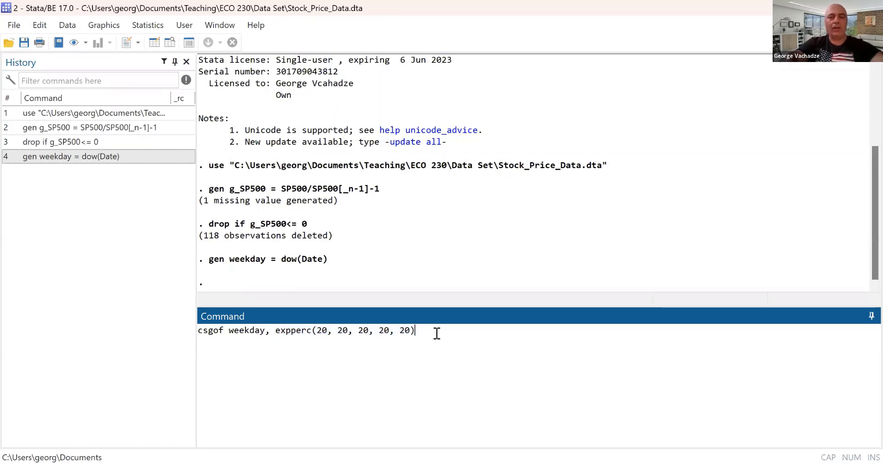
- Run csgof and highlight the results chisq(4) = 1.07 and p = .8983
key("Return")
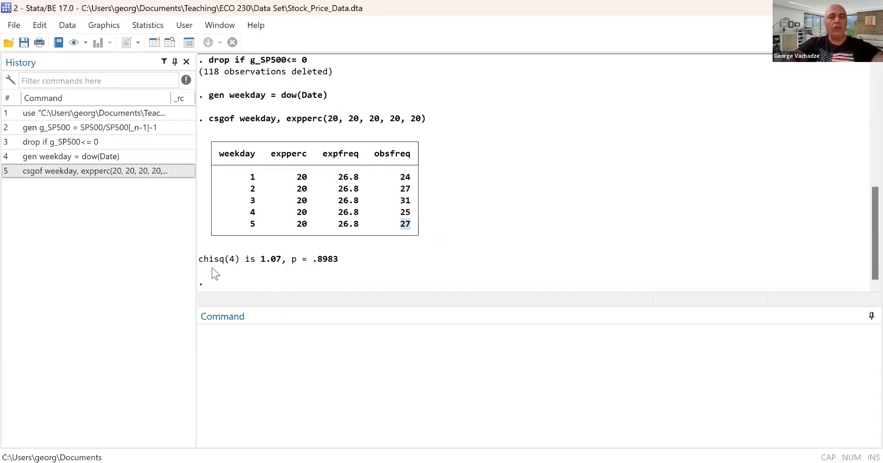
left_click_drag(199, 260, 282, 262)
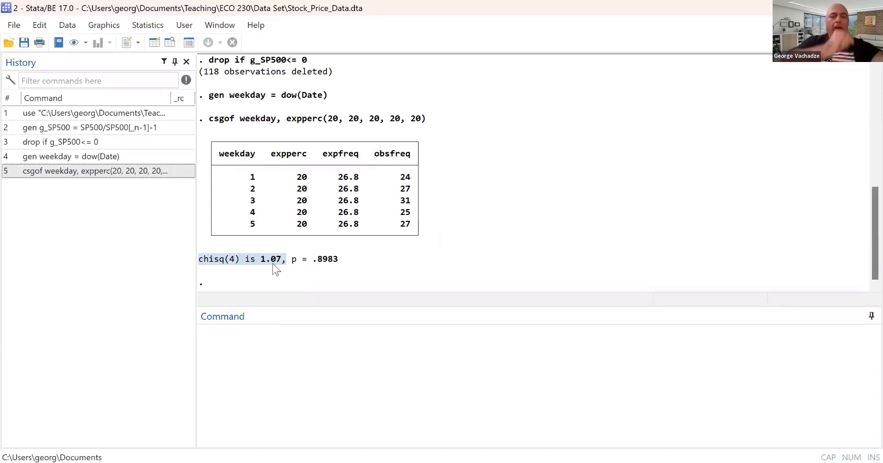
left_click_drag(292, 264, 336, 265)
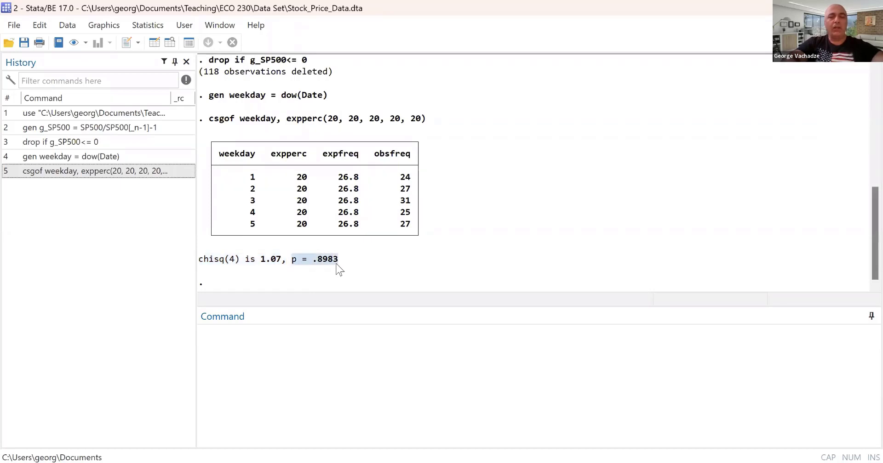